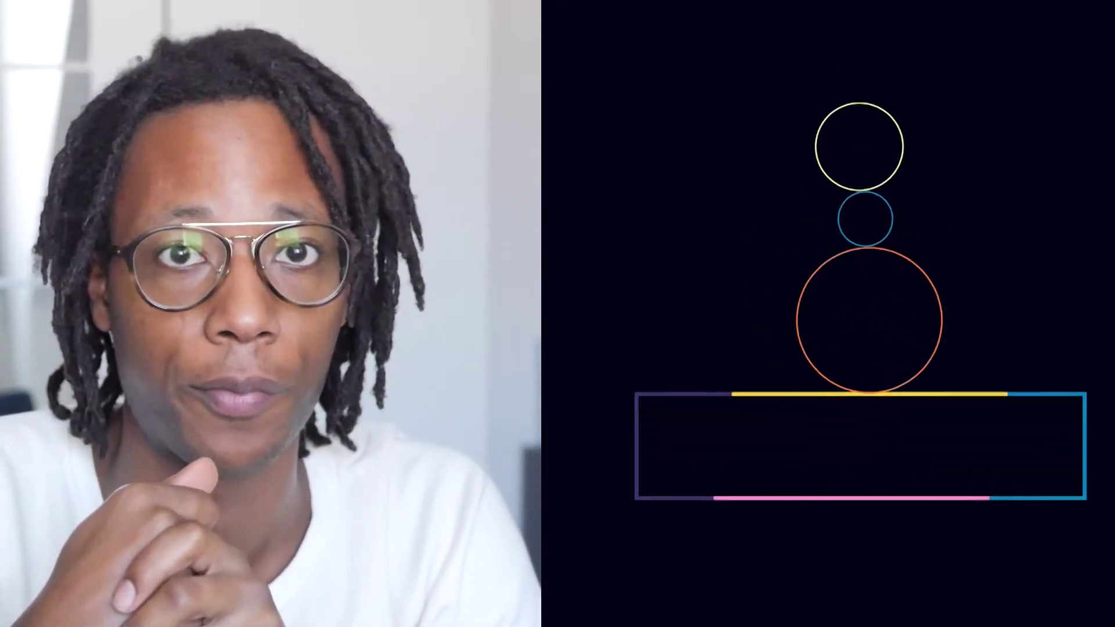
Add a new null object layer named controller with a Cyan label
right_click(212, 535)
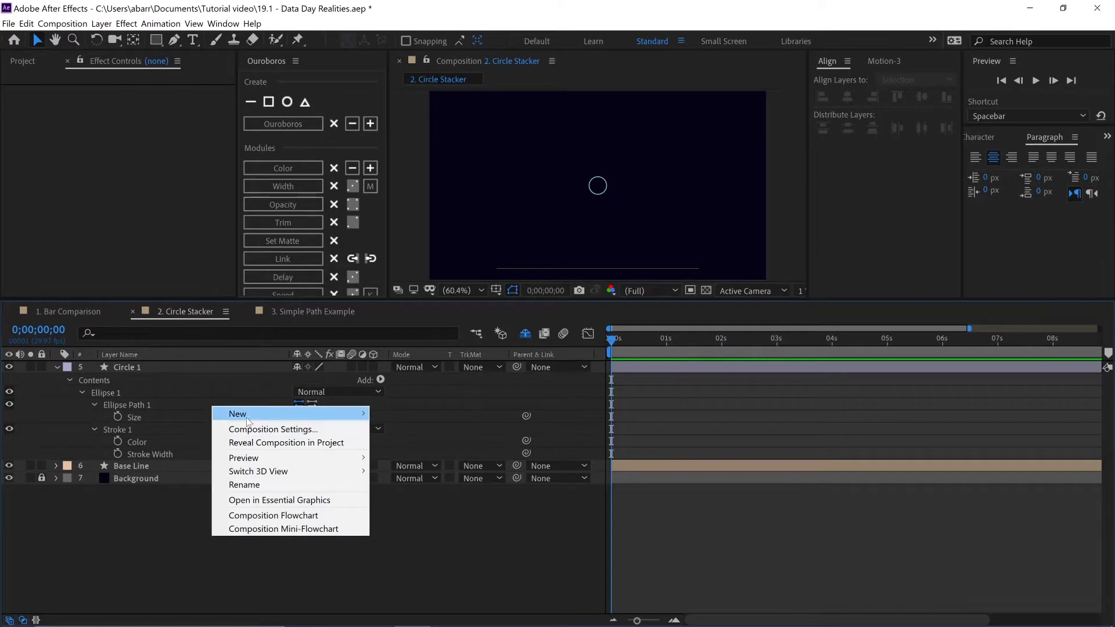
mouse_move(247, 419)
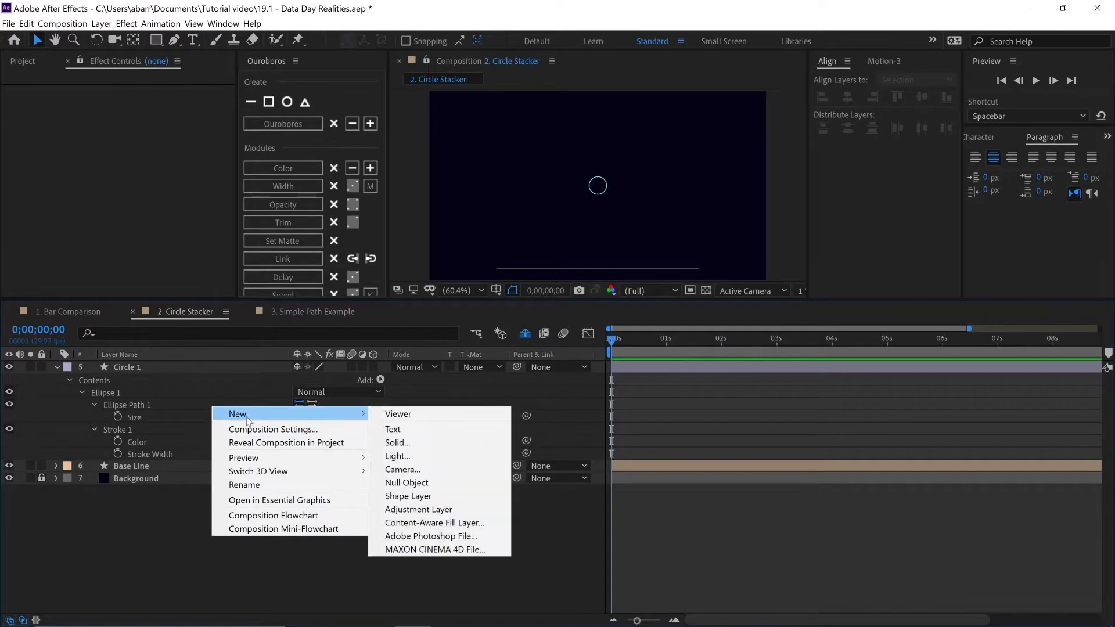
left_click(408, 483)
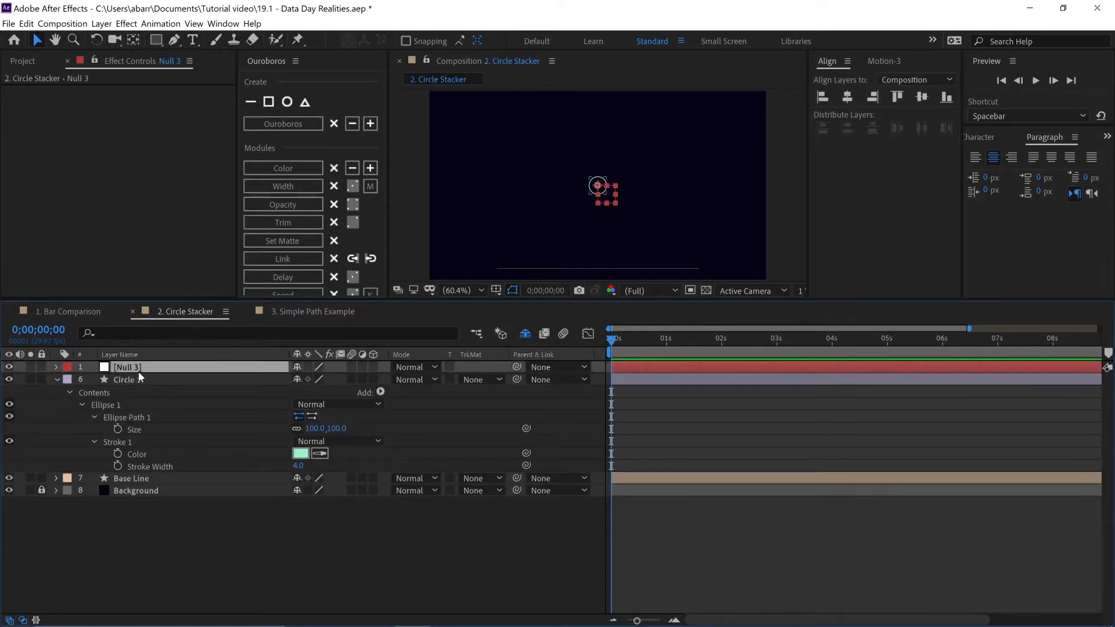
key("Return")
type("controller")
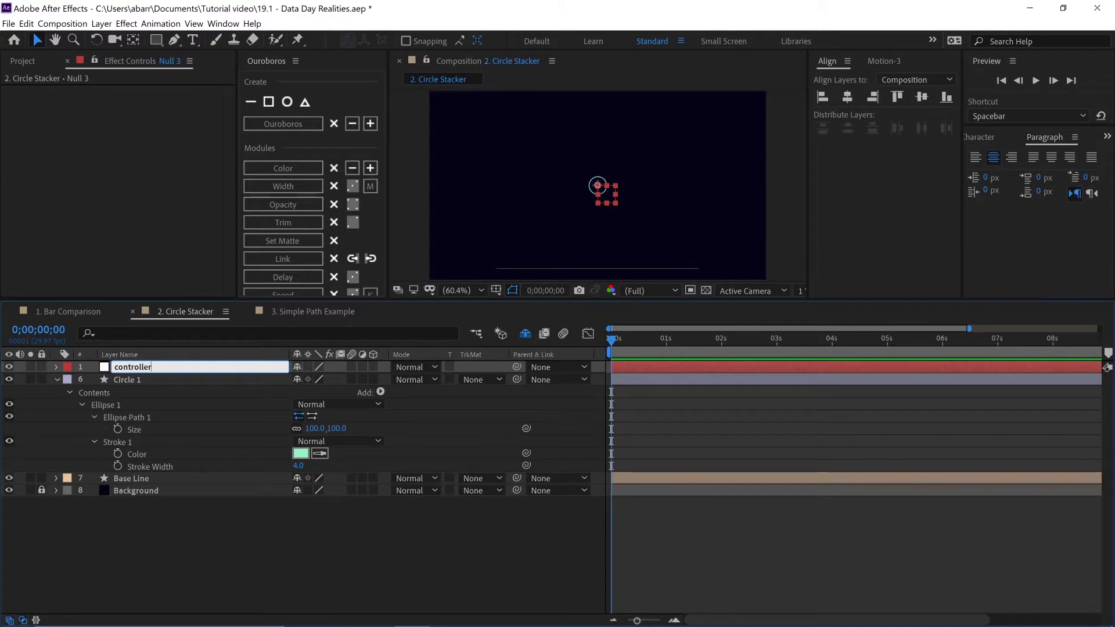
key("Return")
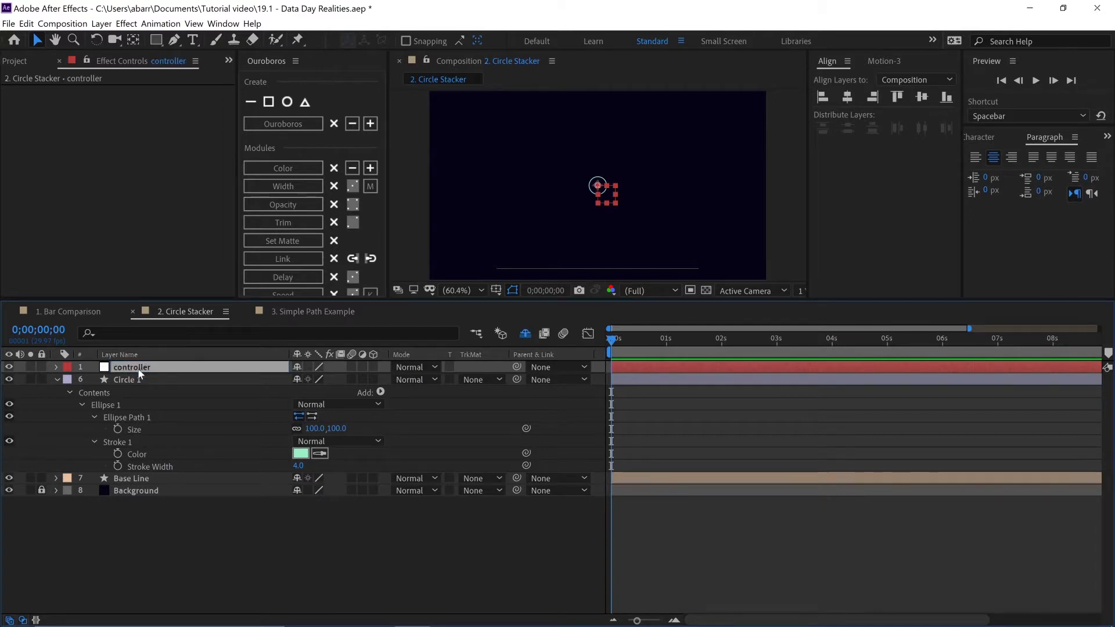
left_click(68, 367)
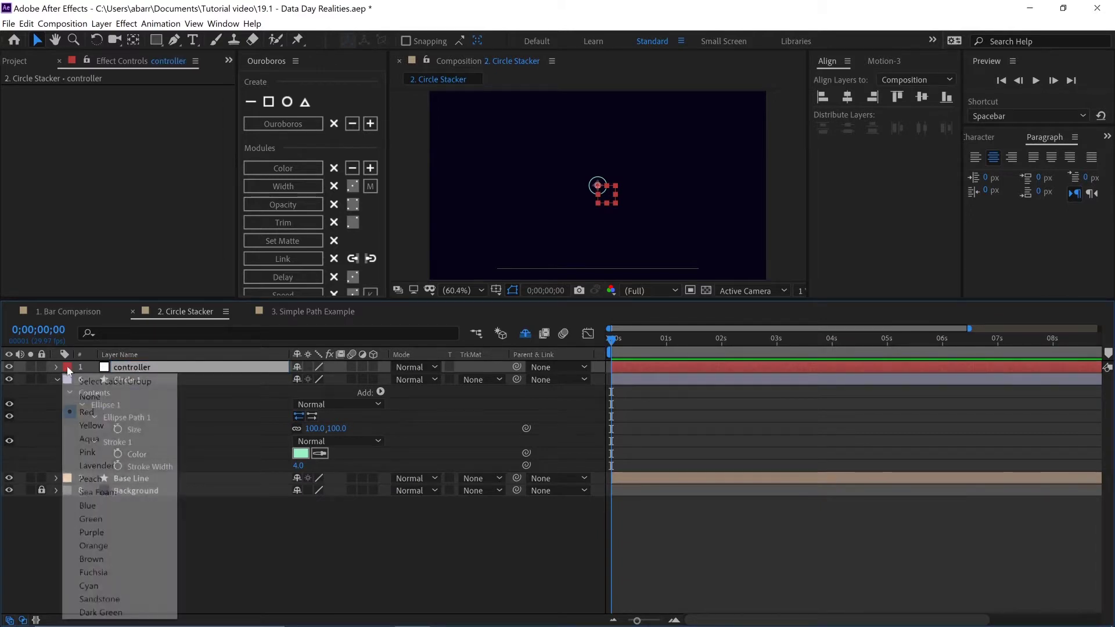
left_click(89, 586)
Apply a Slider Control effect to the controller null and select Circle 1's Size
key("ctrl+space")
type("slid")
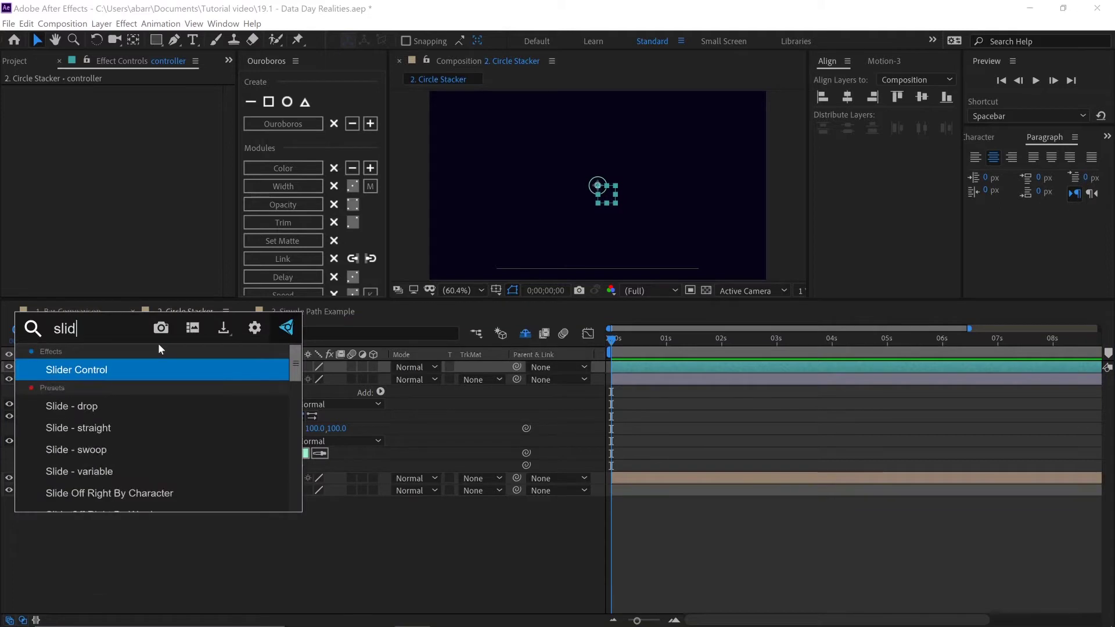
key("Return")
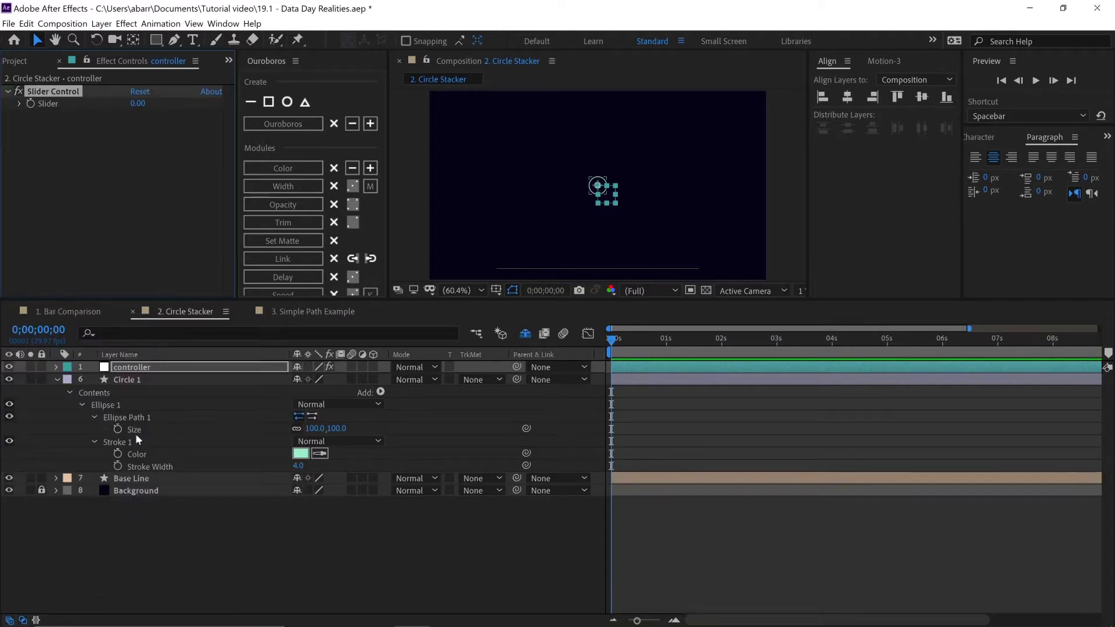
left_click(134, 431)
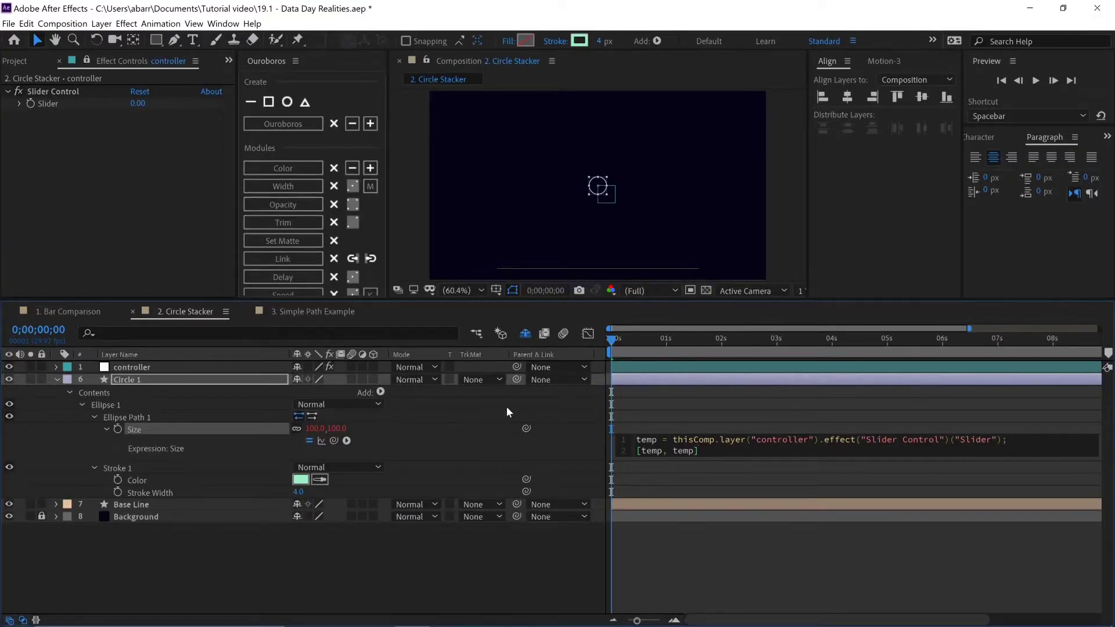
Commit the Size expression, set the controller Slider to 100, and scrub it to test
left_click(506, 406)
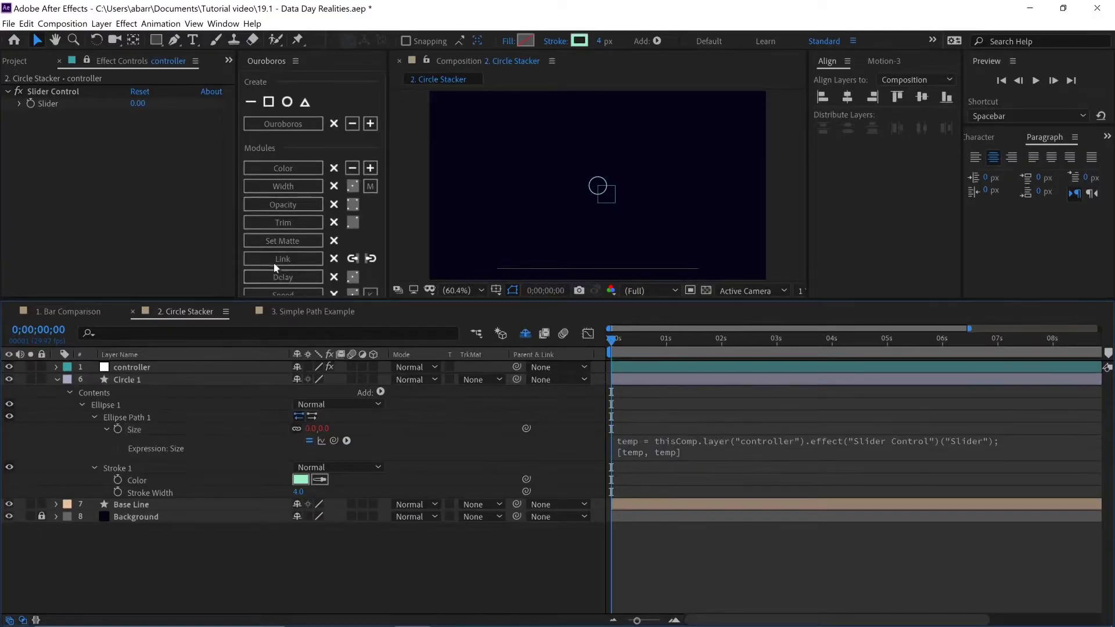
left_click(207, 114)
left_click(144, 103)
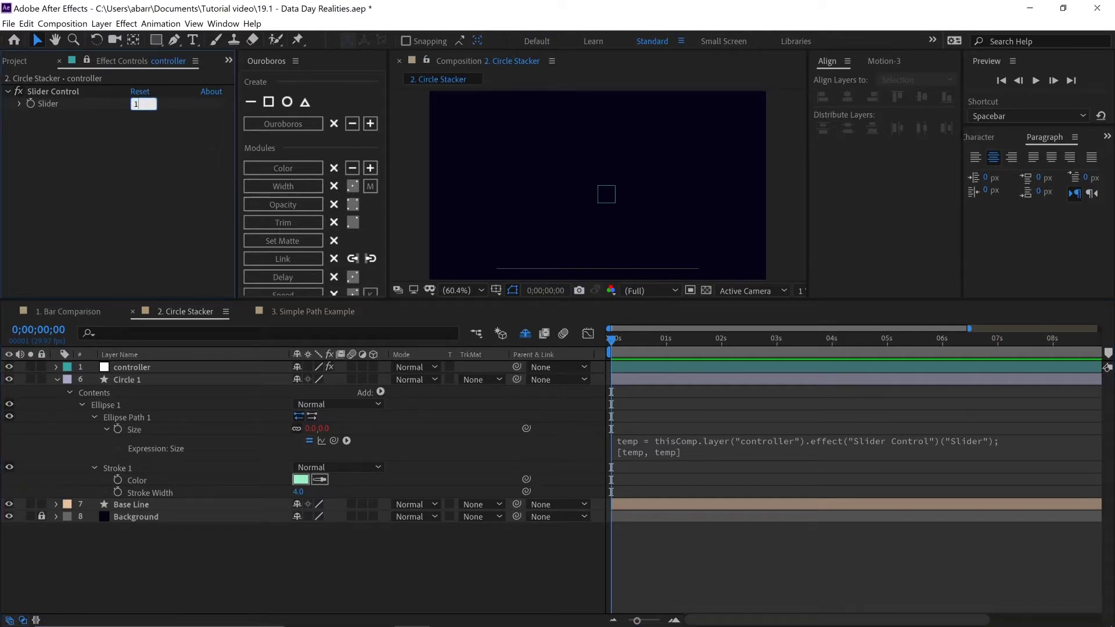
type("100")
key("Return")
left_click_drag(144, 106, 279, 103)
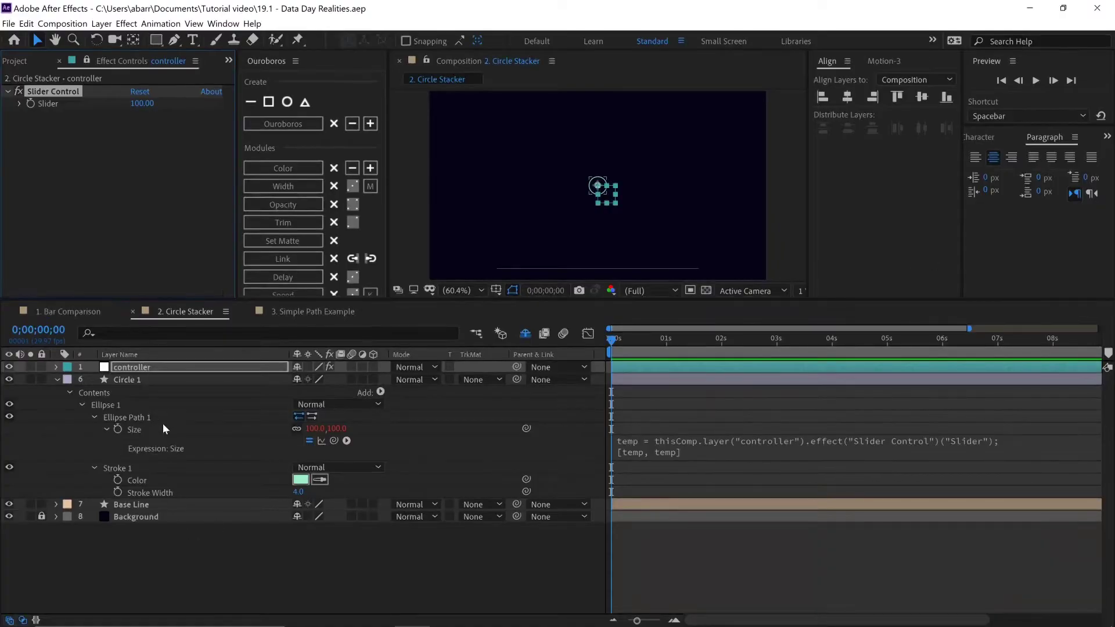
left_click(143, 430)
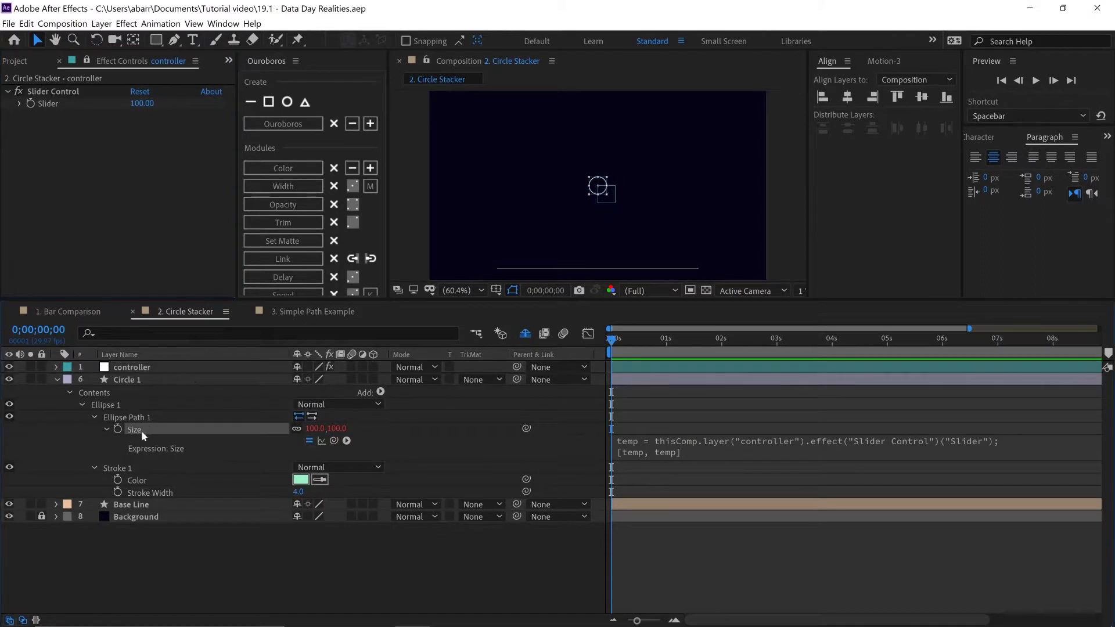
Reveal Ellipse Path 1's Position property and add an expression to it
left_click(93, 416)
left_click(93, 416)
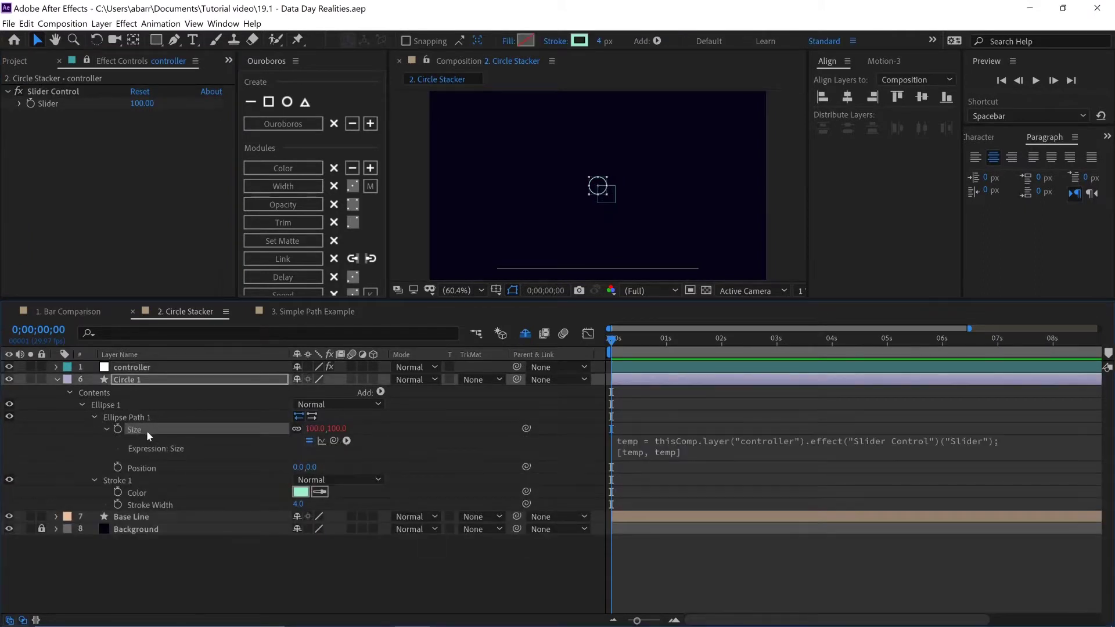
left_click(149, 475)
left_click(147, 468)
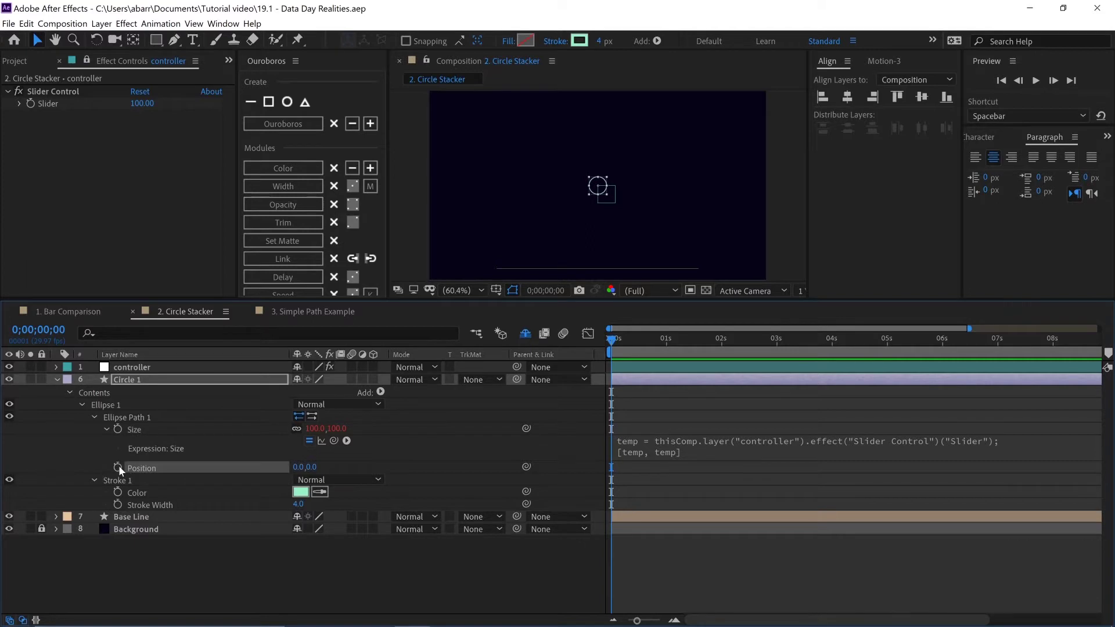
key("alt+shift+equal")
Write the expression x = value[0], y = value[1] minus half the Size, returning [x,y]
type("va")
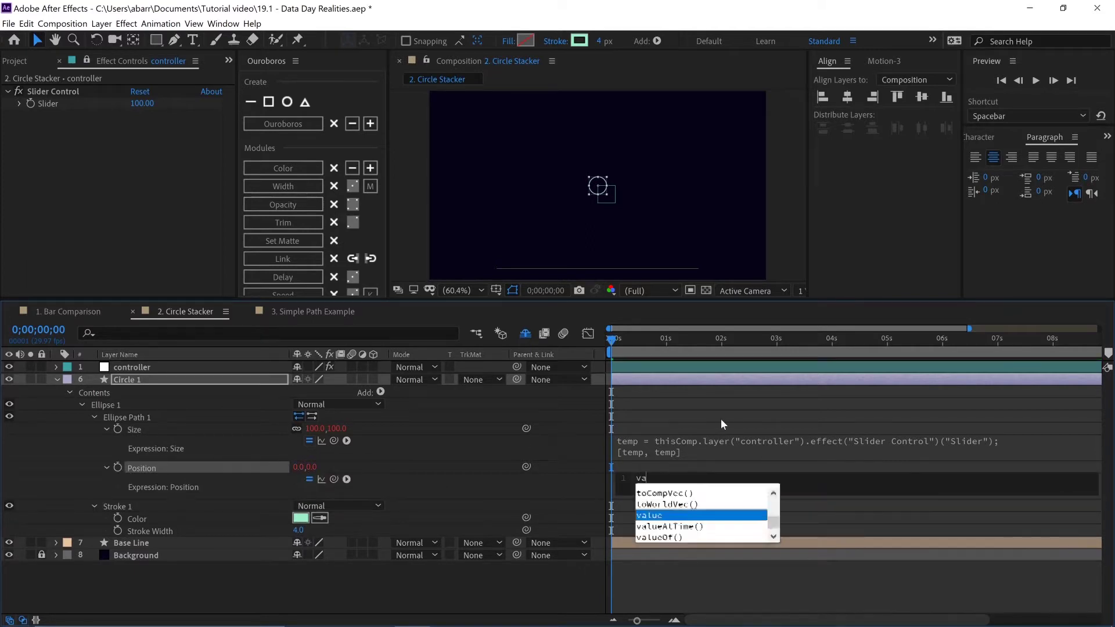
type("r x = ")
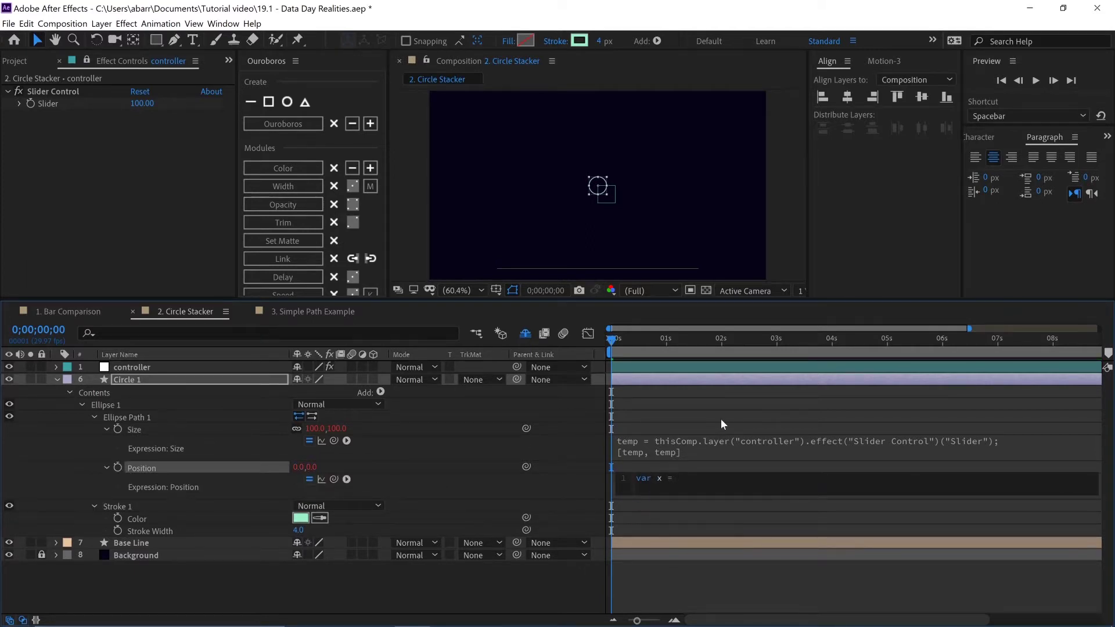
type("value[0];")
key("Return")
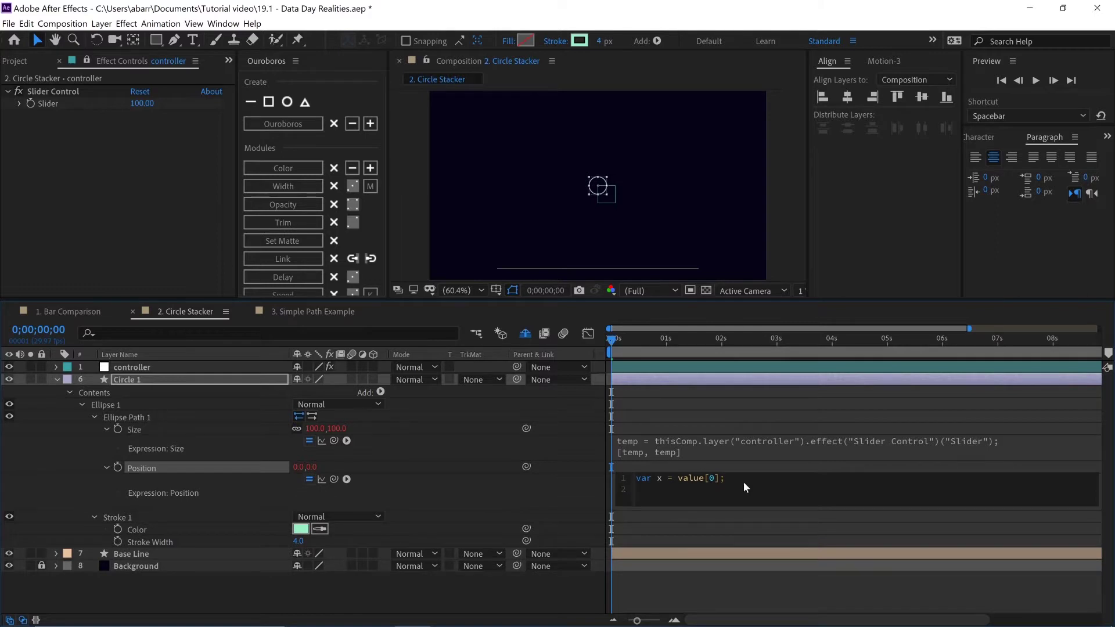
type("var y = val")
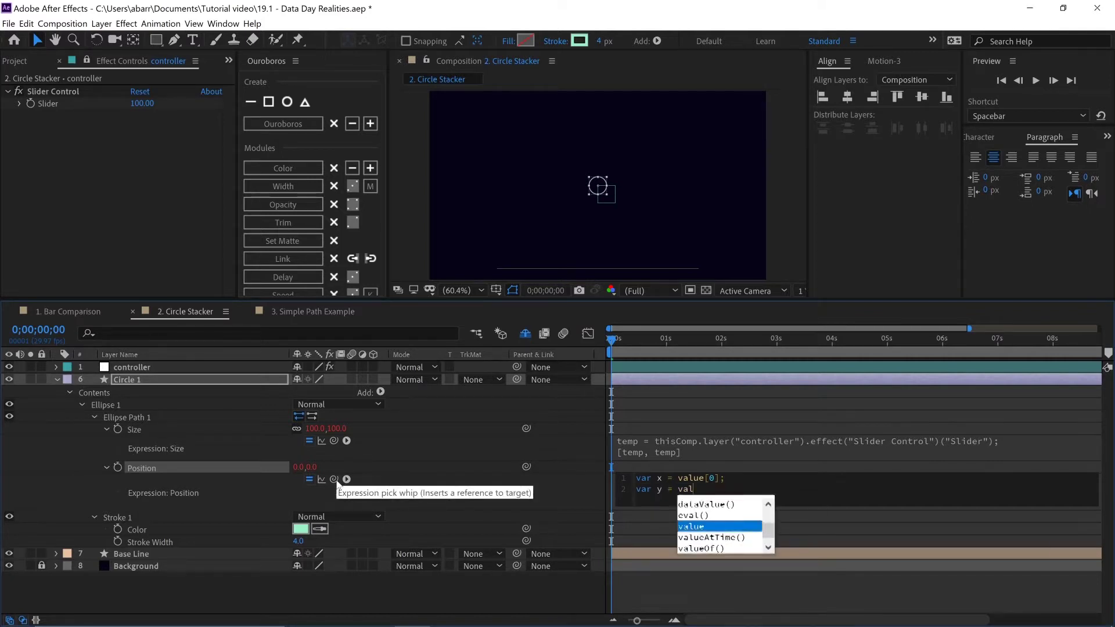
type("ue[1")
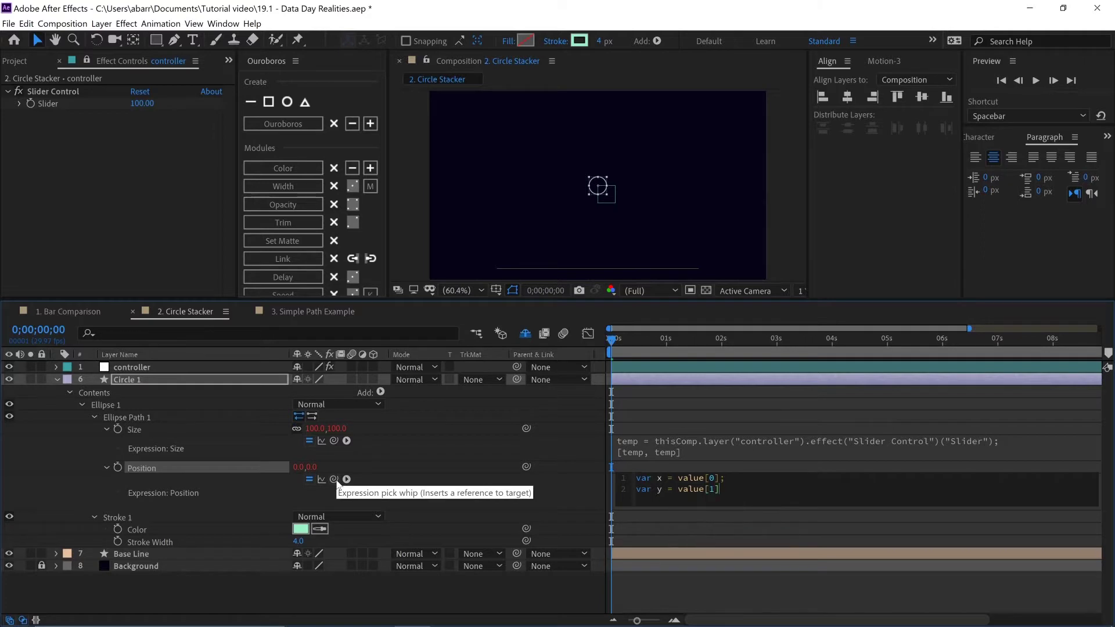
left_click_drag(334, 480, 341, 433)
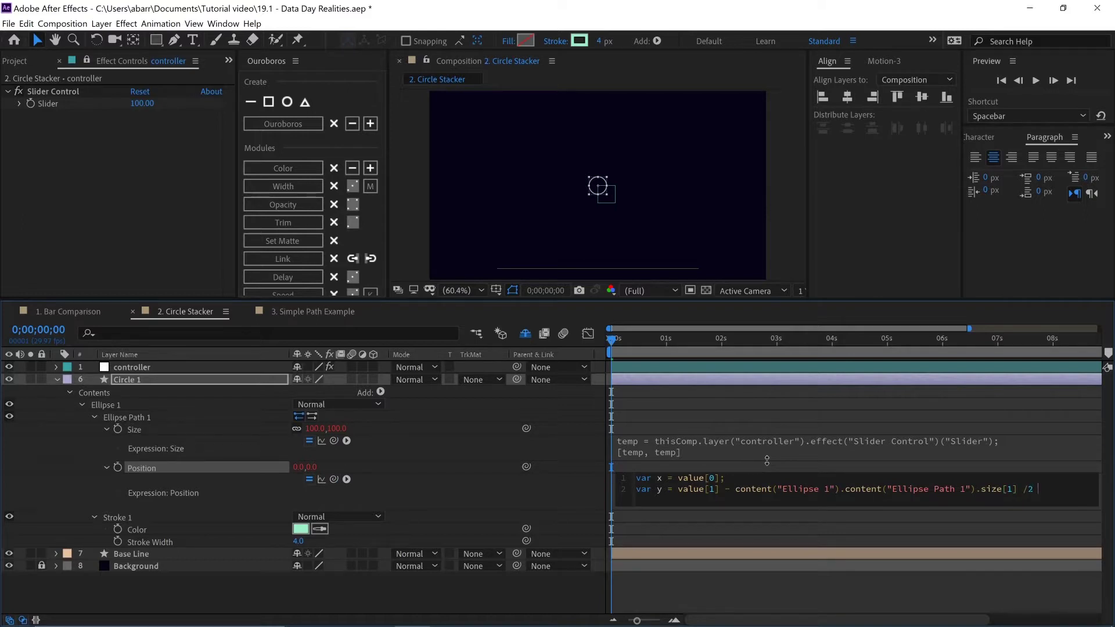
key("Return")
key("Return")
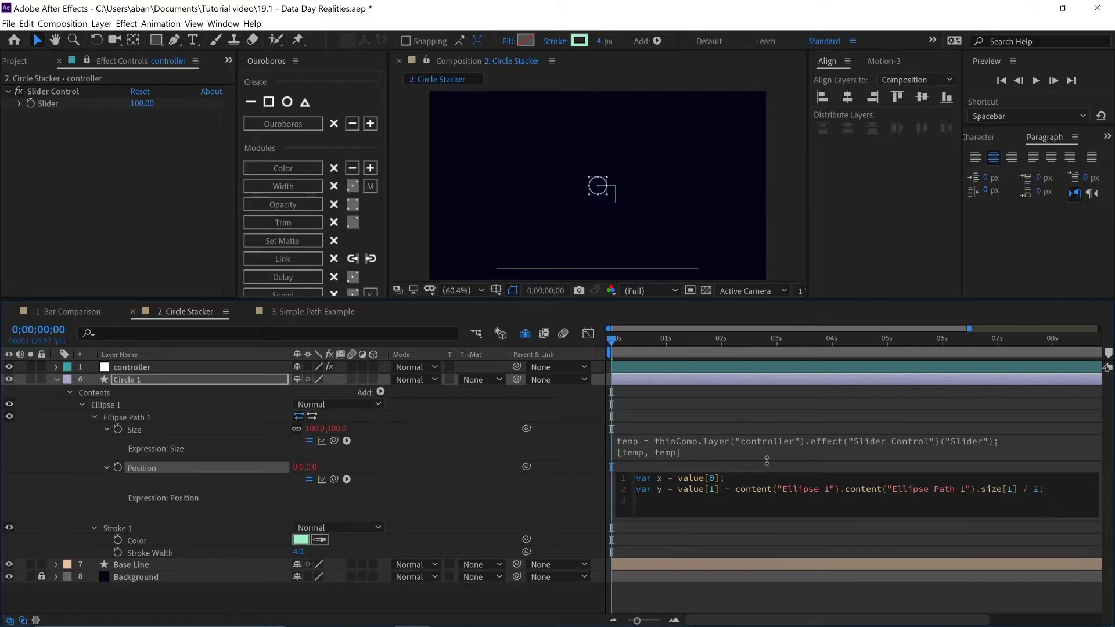
type("[x,y];")
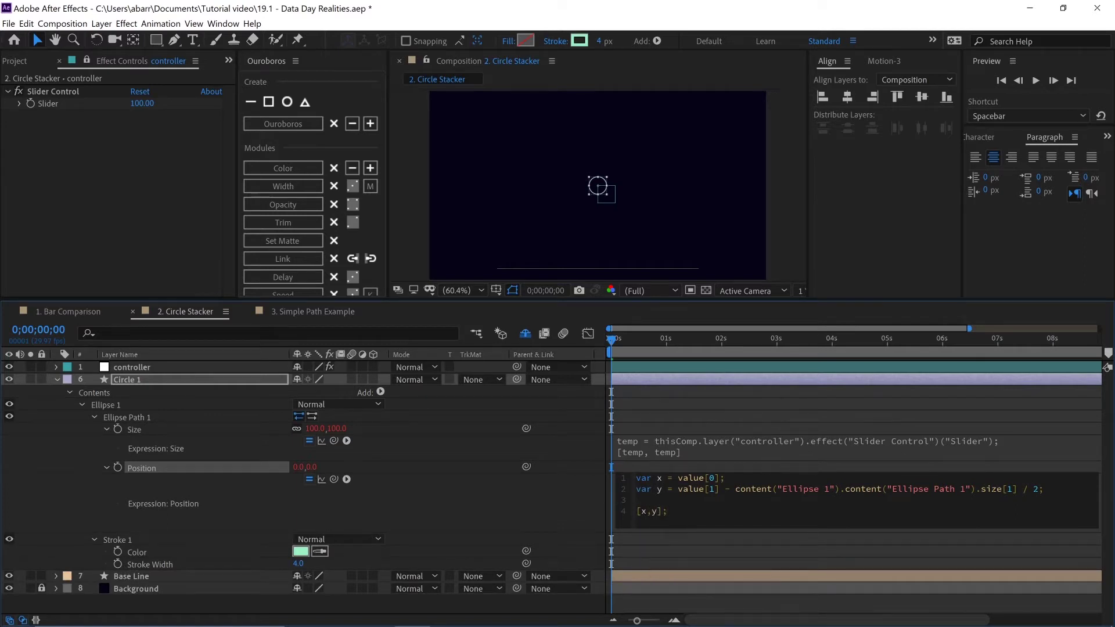
left_click(590, 493)
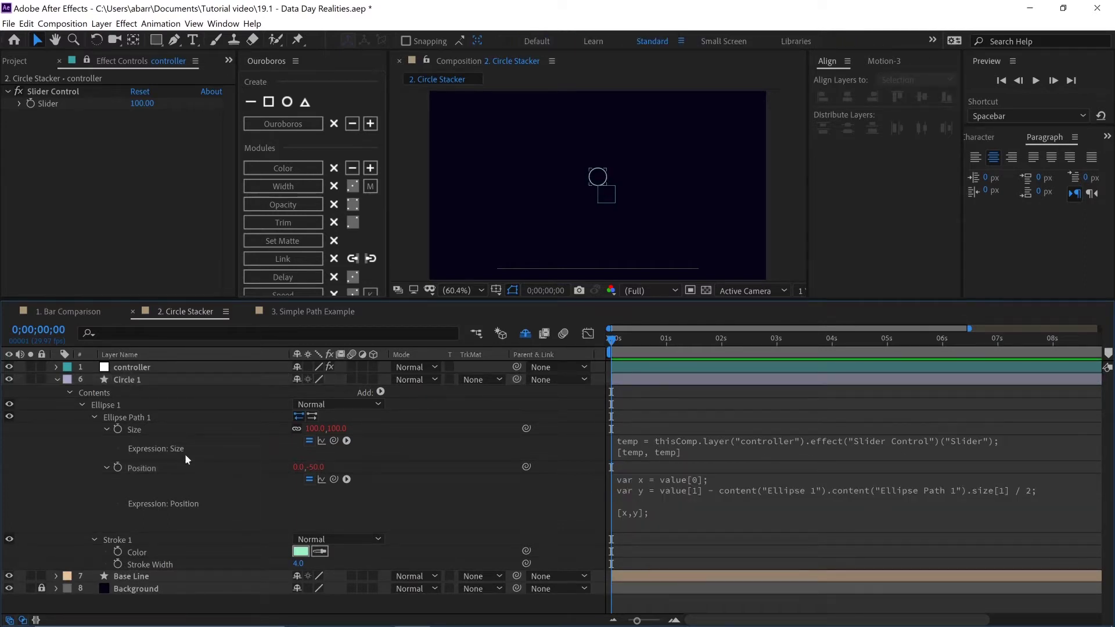
Scrub the Slider Control value up to 179 to grow the circle
left_click_drag(146, 104, 273, 130)
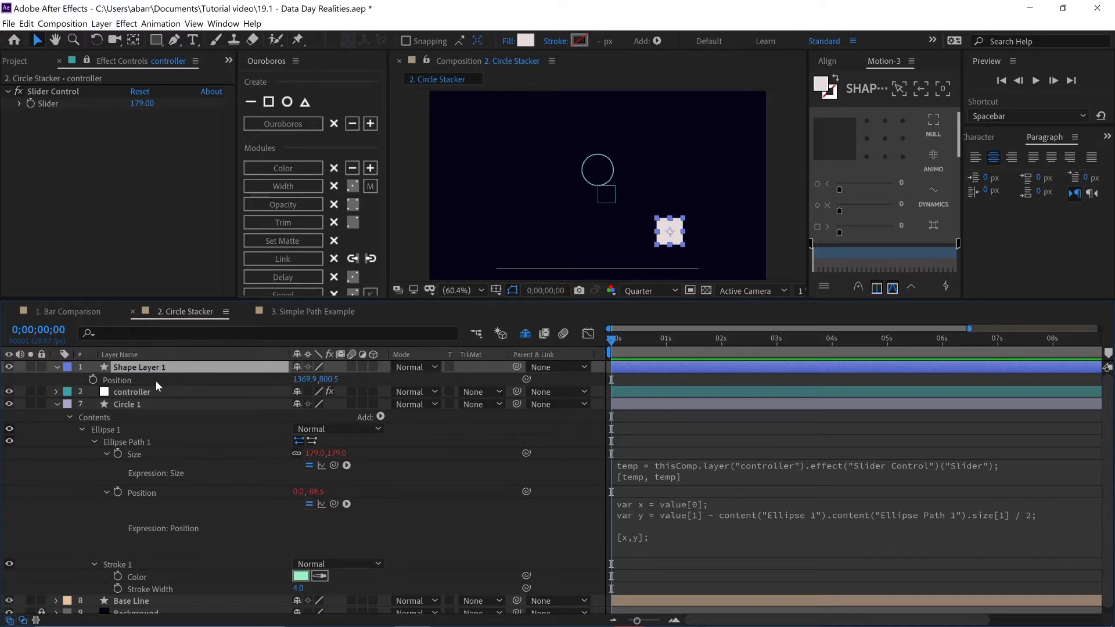
Scrub Shape Layer 1's Position Y up, then back down to about 1369.9,749
left_click_drag(332, 379, 148, 375)
left_click_drag(325, 379, 266, 379)
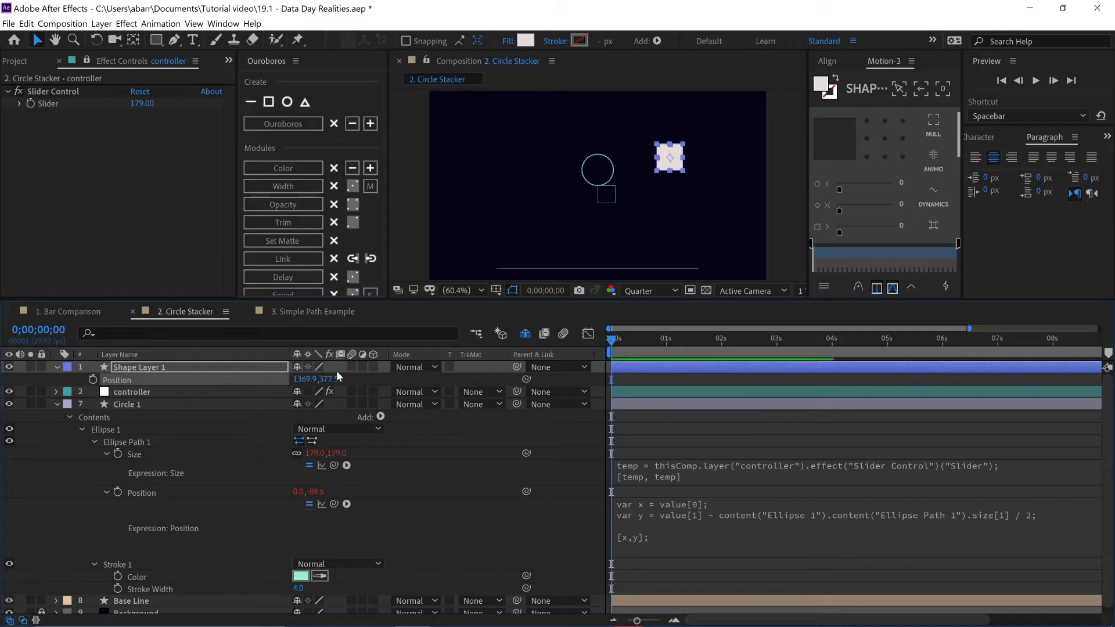
mouse_move(338, 378)
left_mouse_down()
mouse_move(217, 371)
mouse_move(729, 391)
mouse_move(334, 383)
left_mouse_up()
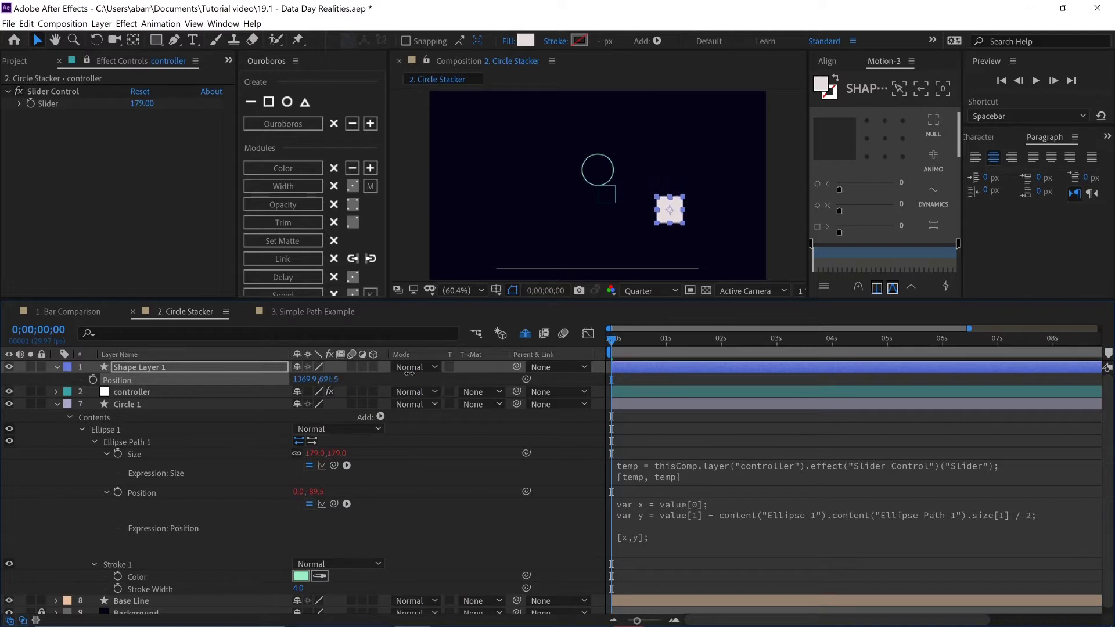
left_click_drag(410, 373, 442, 373)
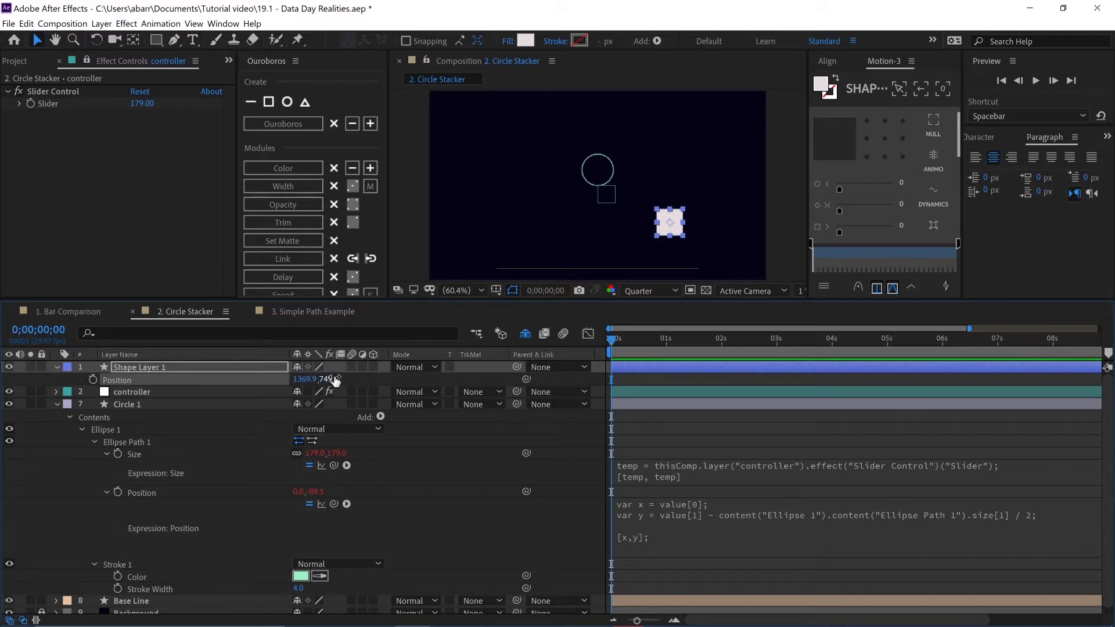
left_click_drag(325, 378, 393, 374)
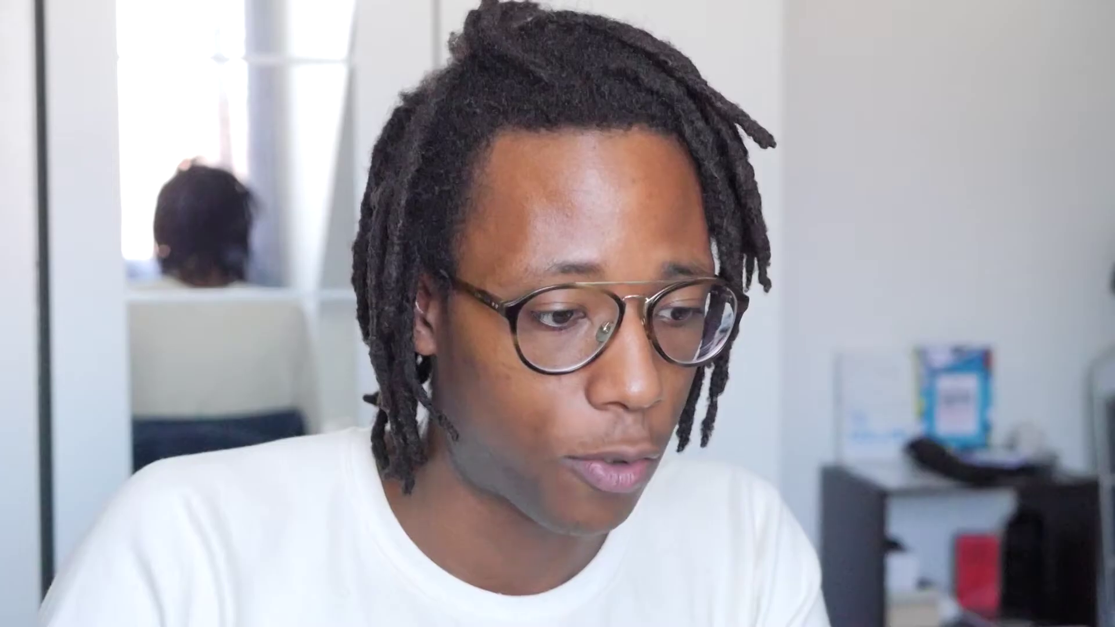